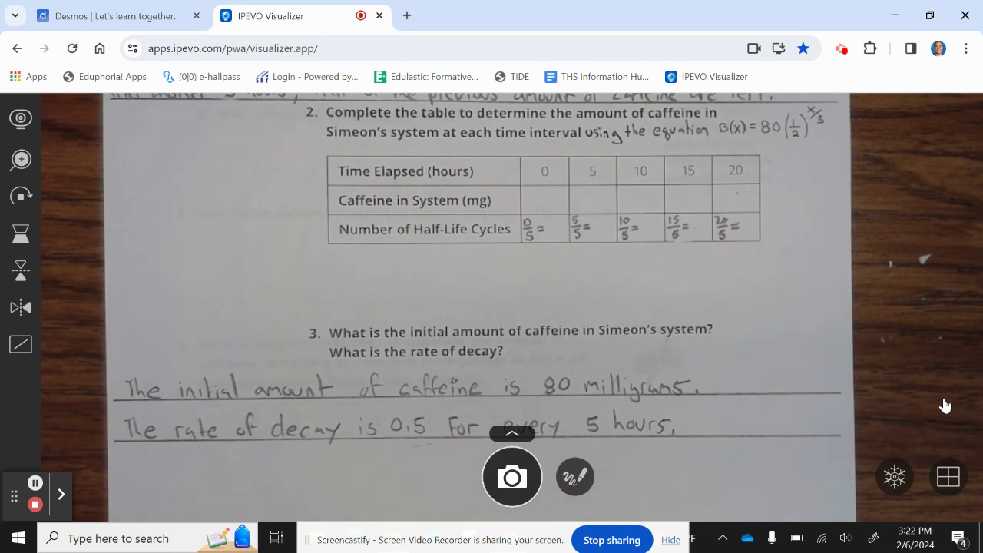
Step: Open the Desmos Scientific Calculator and enter the decay expression 80(1/2)^(x/5)
left_click(141, 21)
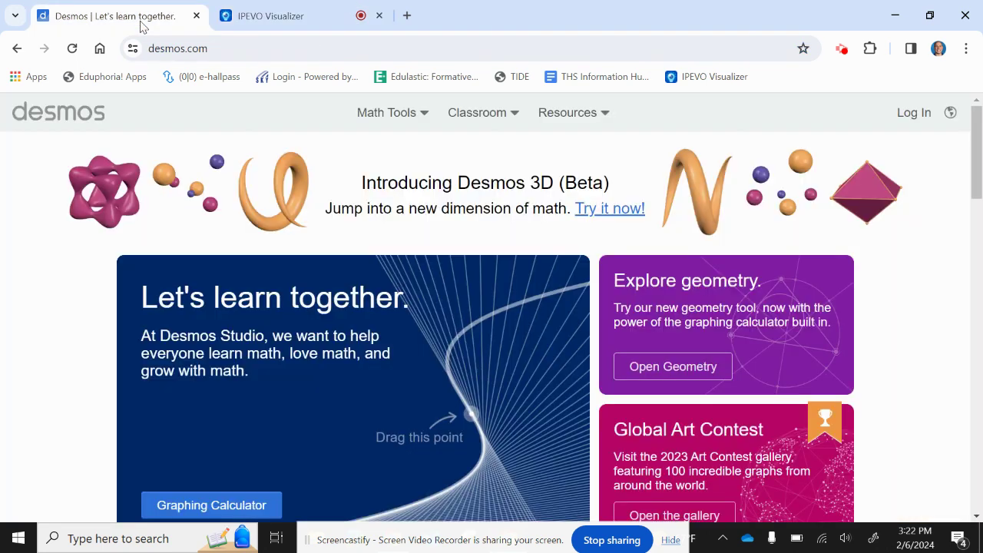
left_click(404, 117)
left_click(389, 183)
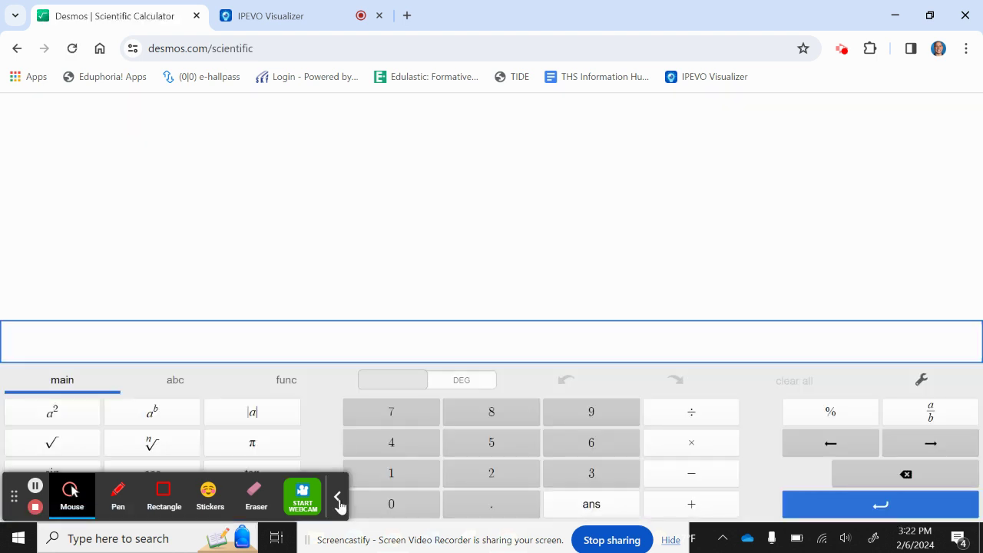
left_click(338, 499)
left_click(169, 342)
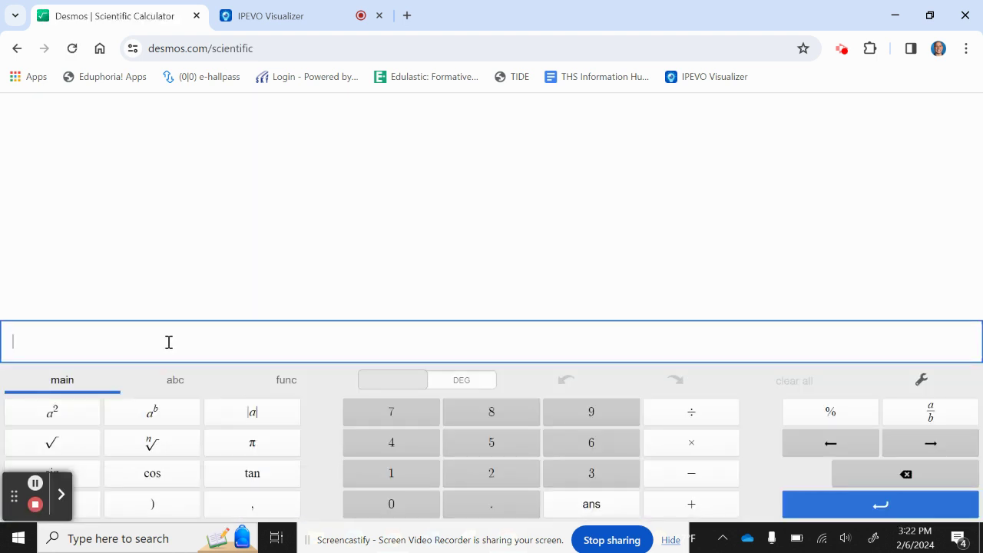
type("80(1/2")
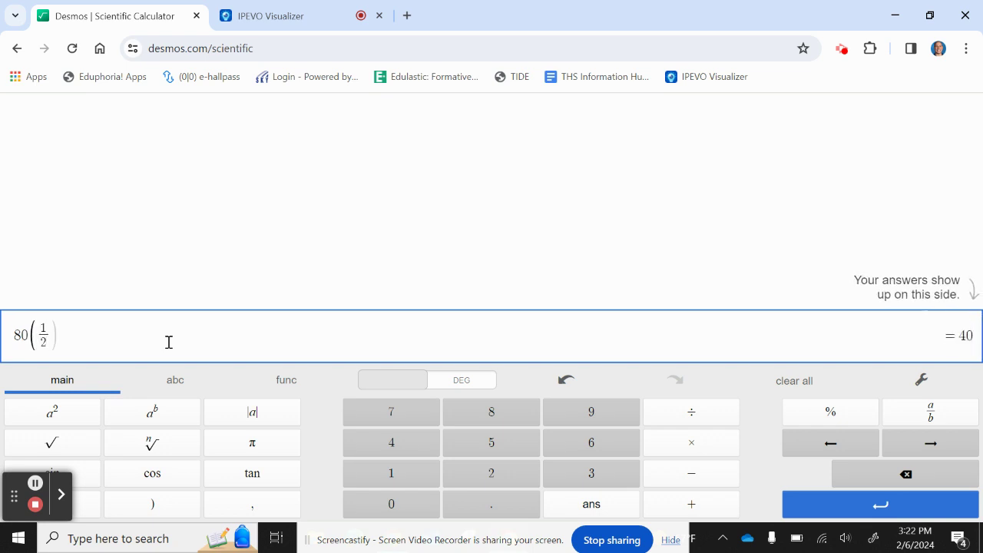
type(")^(x/3")
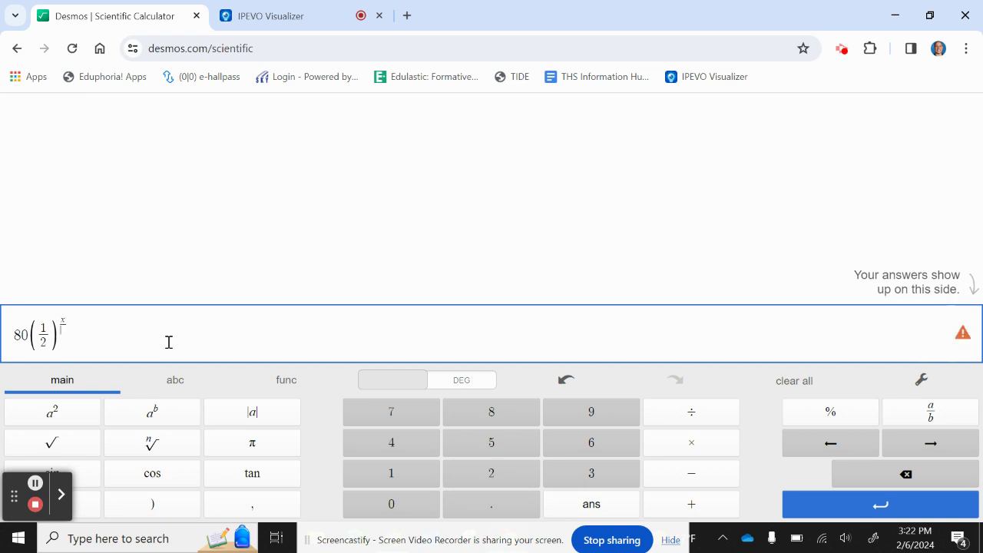
key("Return")
Step: Evaluate it at x = 0, 5, 10, 15 and 20, giving 80, 40, 20, 10 and 5
type("x=0")
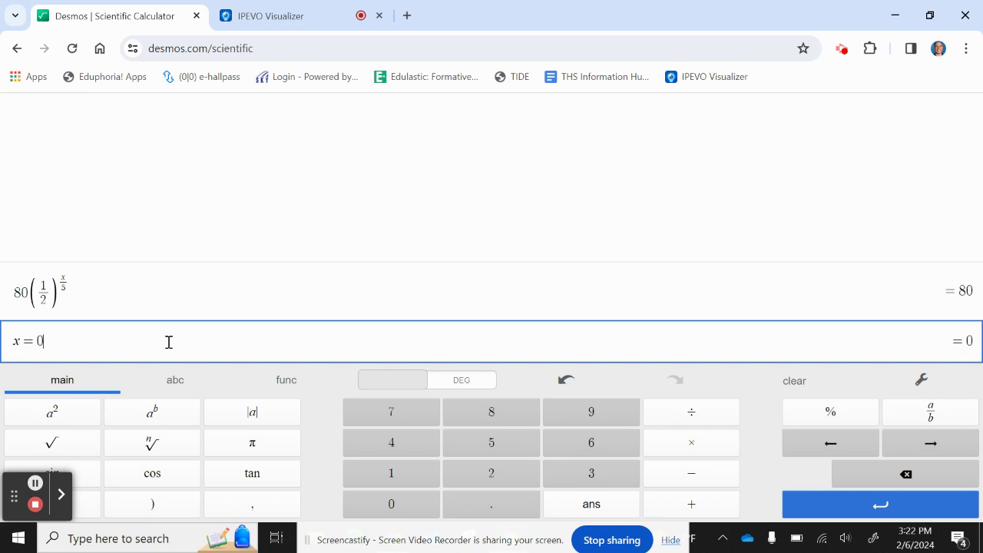
key("BackSpace")
type("5")
key("BackSpace")
type("10")
key("BackSpace")
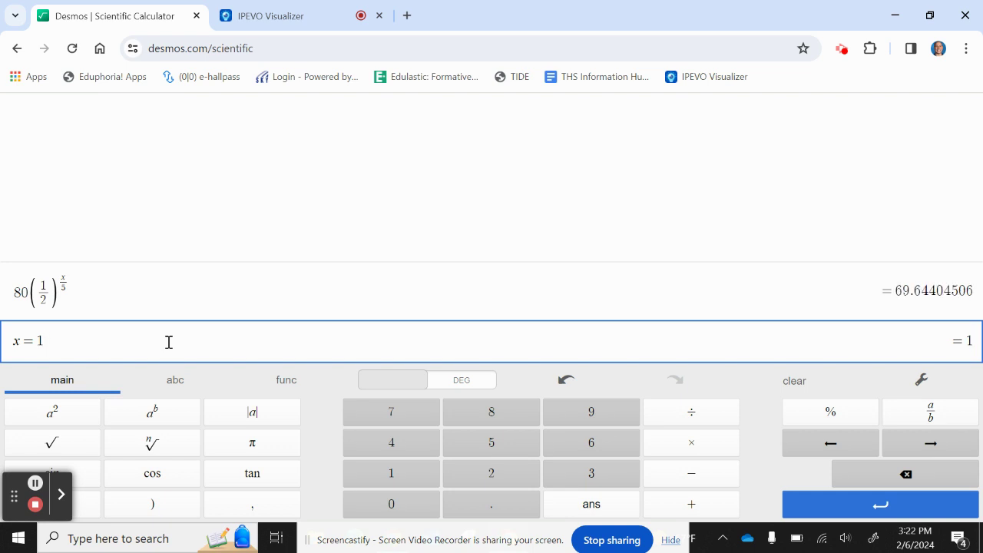
type("5")
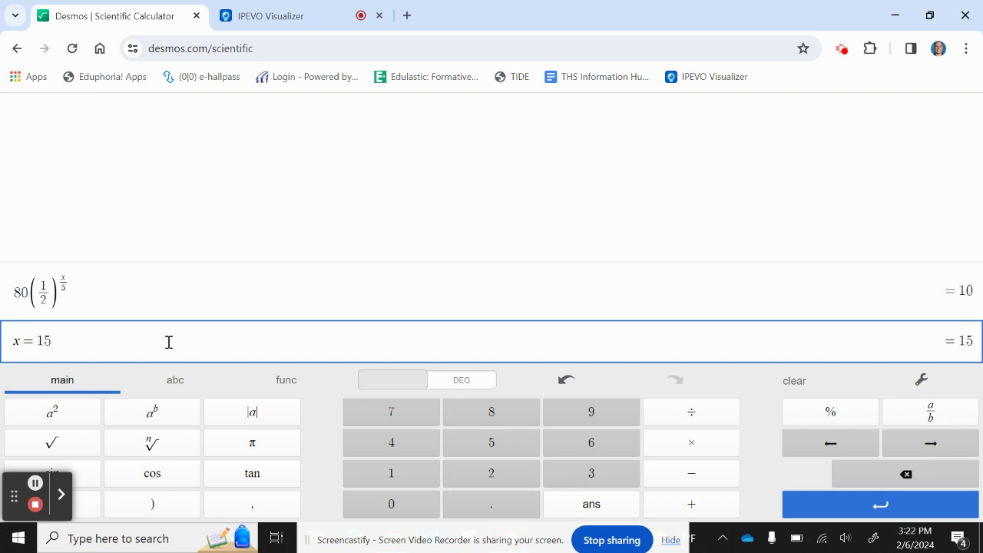
key("BackSpace")
key("BackSpace")
type("20")
Step: Switch to the IPEVO Visualizer worksheet view showing questions 8 and 9
left_click(294, 17)
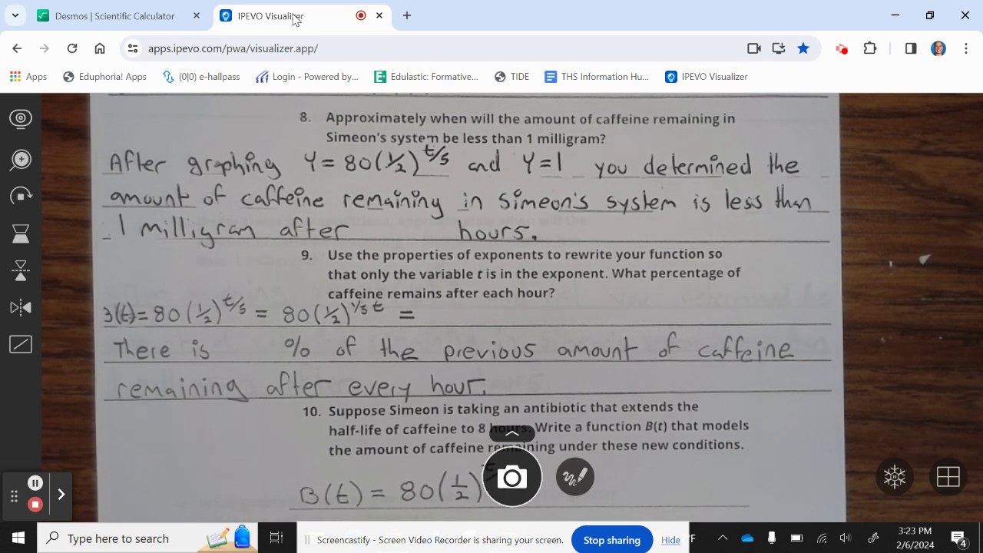
Step: Open the Desmos Graphing Calculator and graph 80(1/2)^(x/5) together with y = 1
left_click(82, 17)
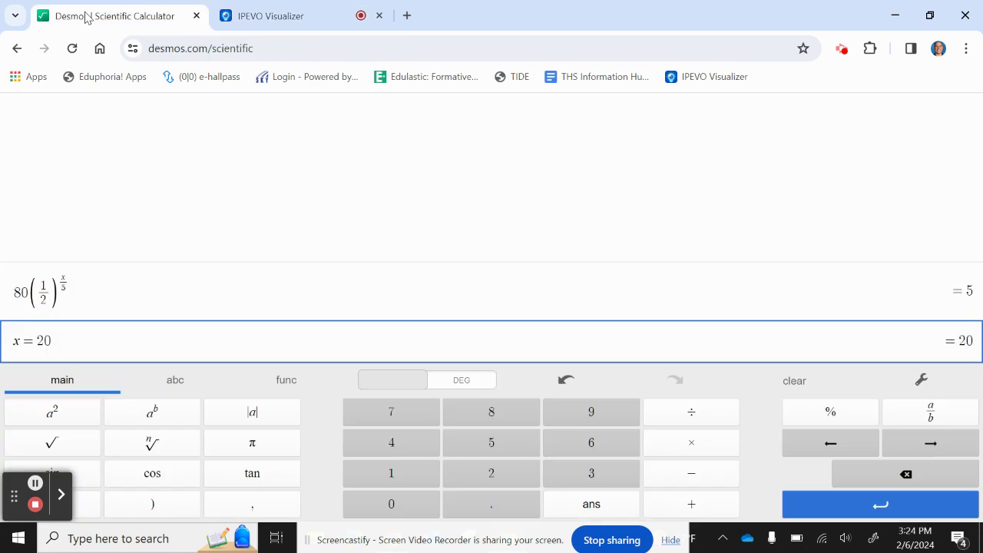
left_click(259, 48)
type("des")
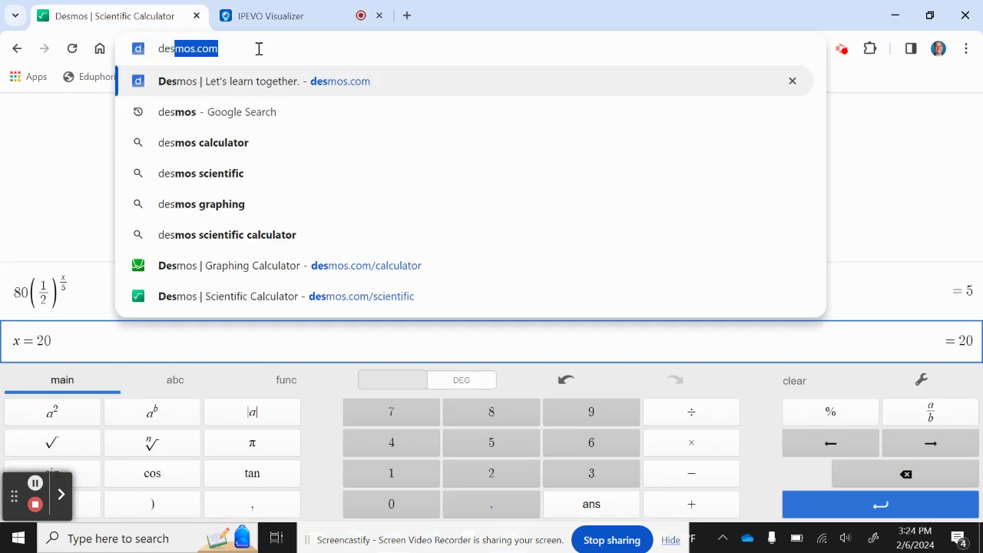
key("Return")
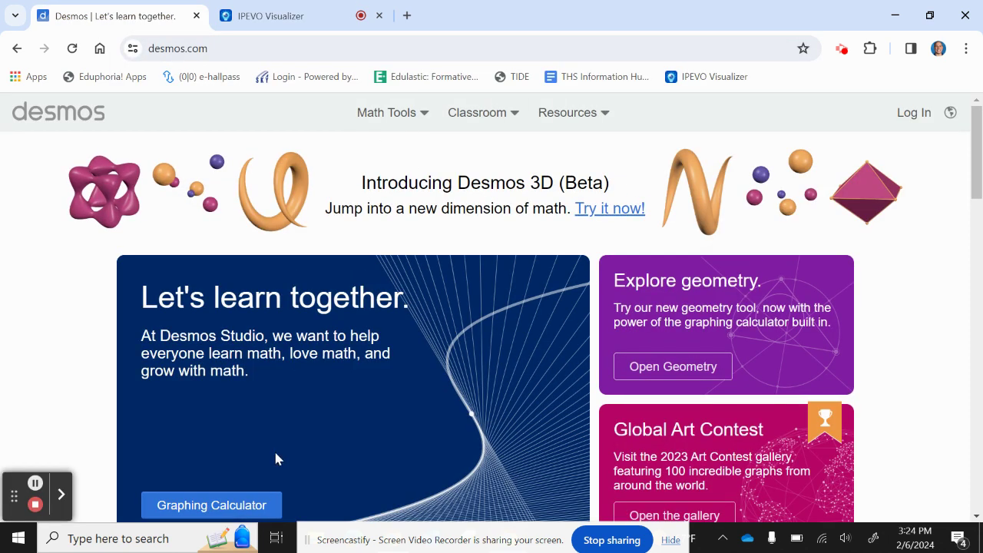
left_click(235, 505)
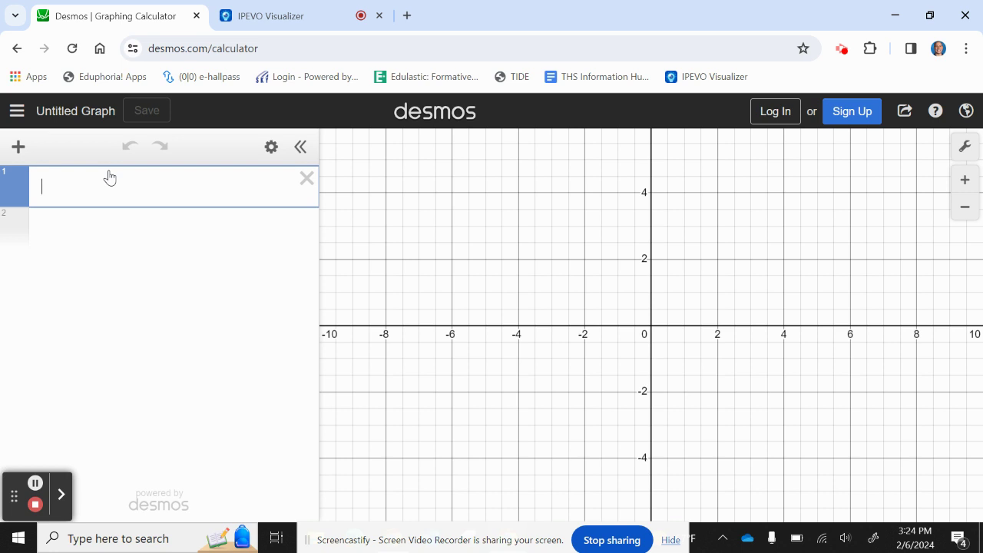
type("80(1")
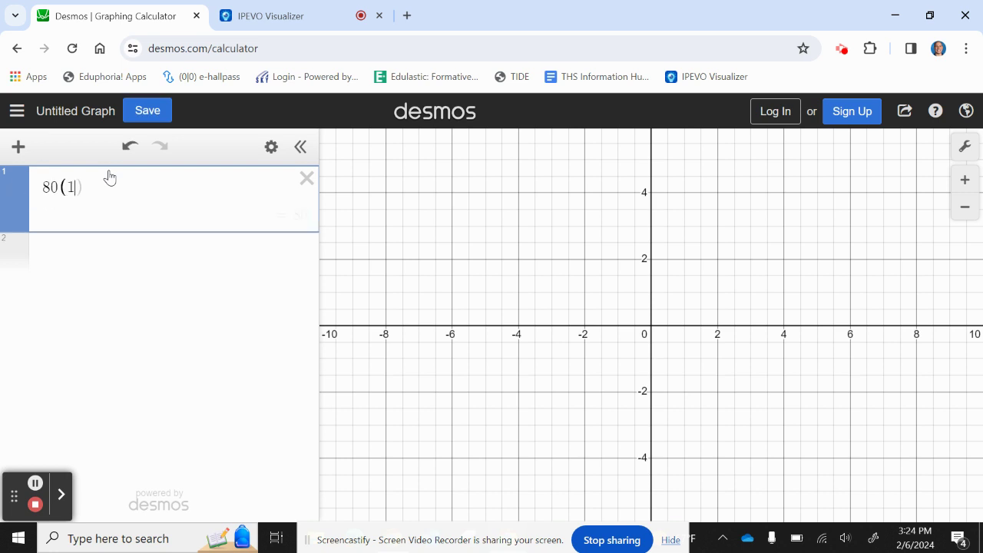
type("/2)^")
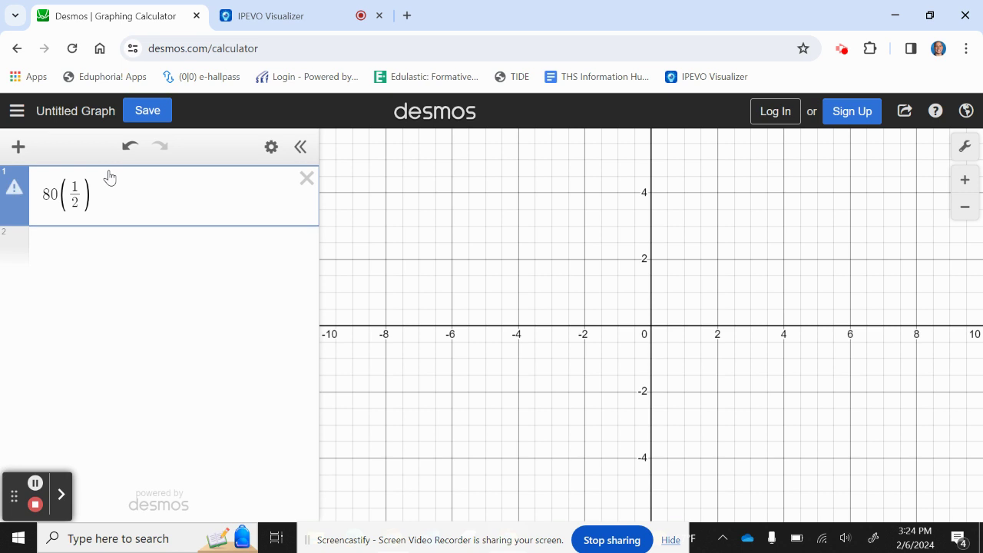
type("x/3")
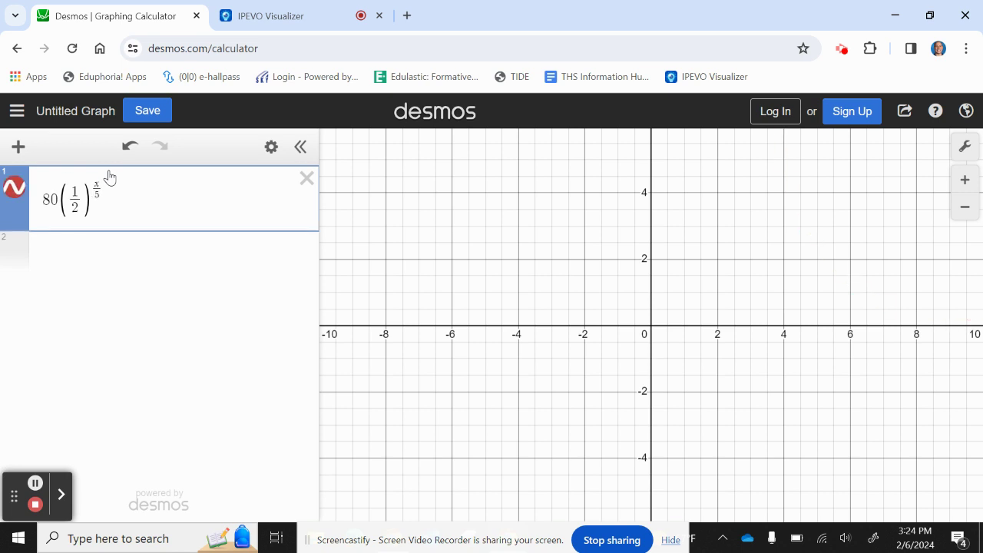
key("Return")
type("y=1")
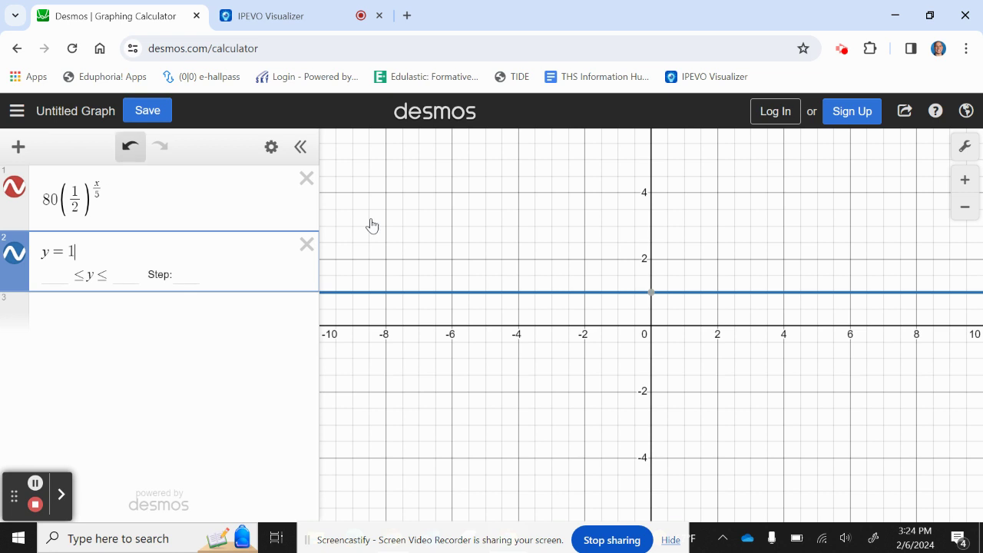
Step: Zoom out to show x up to 60 and reveal the crossing point at (31.61, 1)
scroll(672, 347, "down", 3)
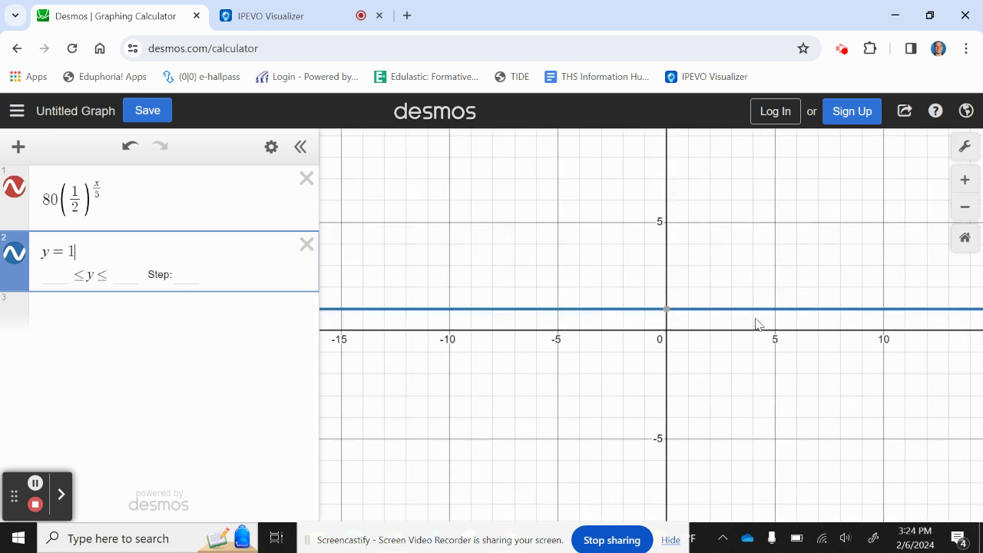
scroll(760, 334, "down", 3)
scroll(805, 385, "down", 1)
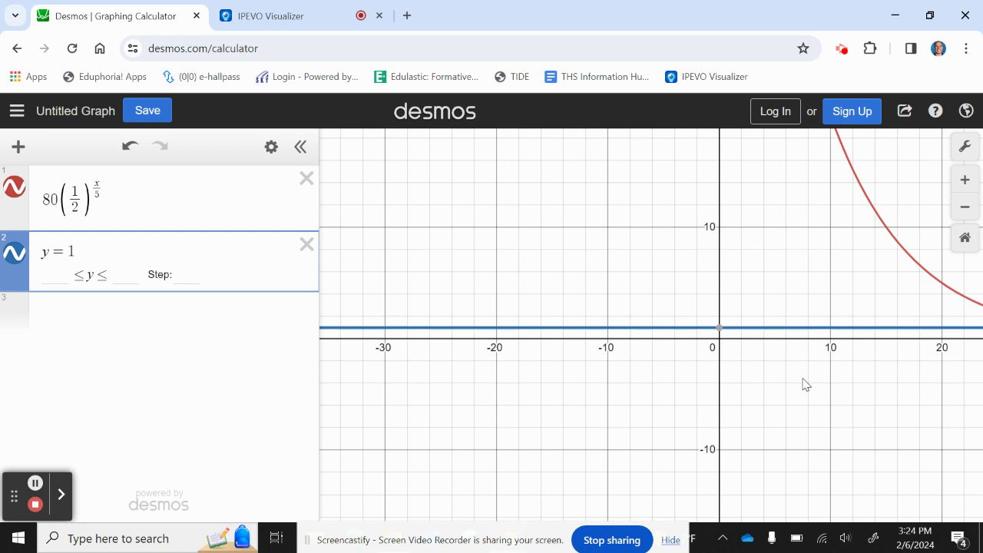
left_click_drag(805, 384, 684, 387)
scroll(764, 386, "down", 3)
left_click_drag(786, 393, 686, 395)
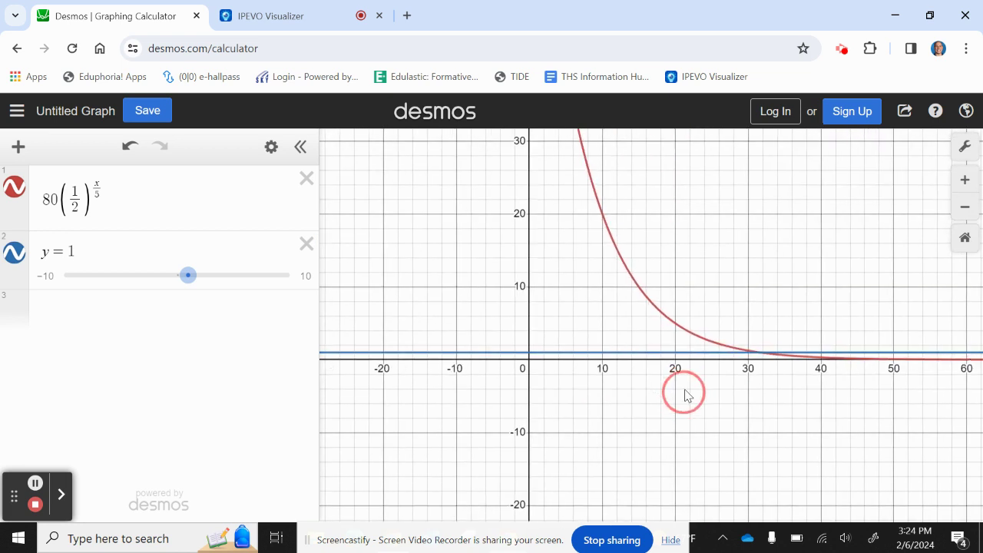
left_click(753, 355)
left_click(756, 354)
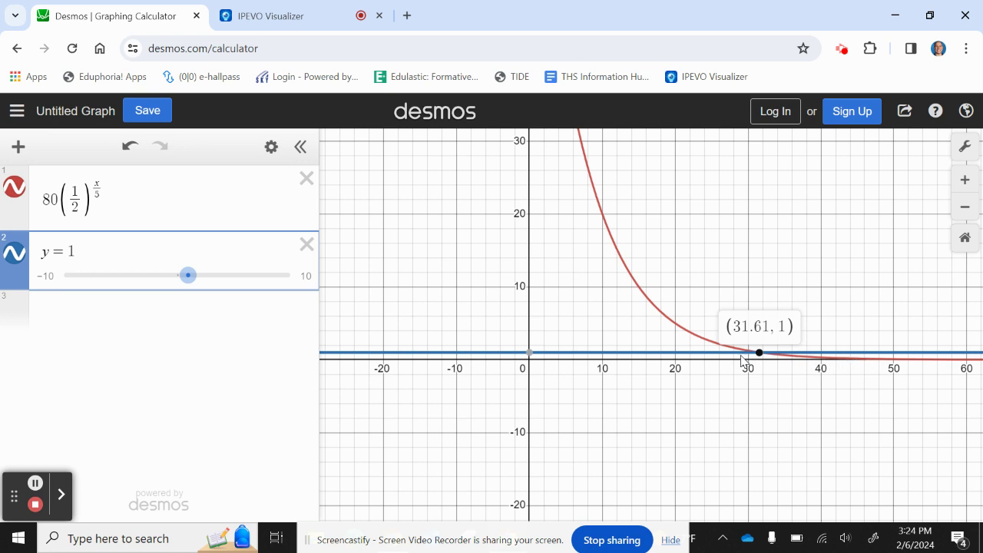
left_click(263, 15)
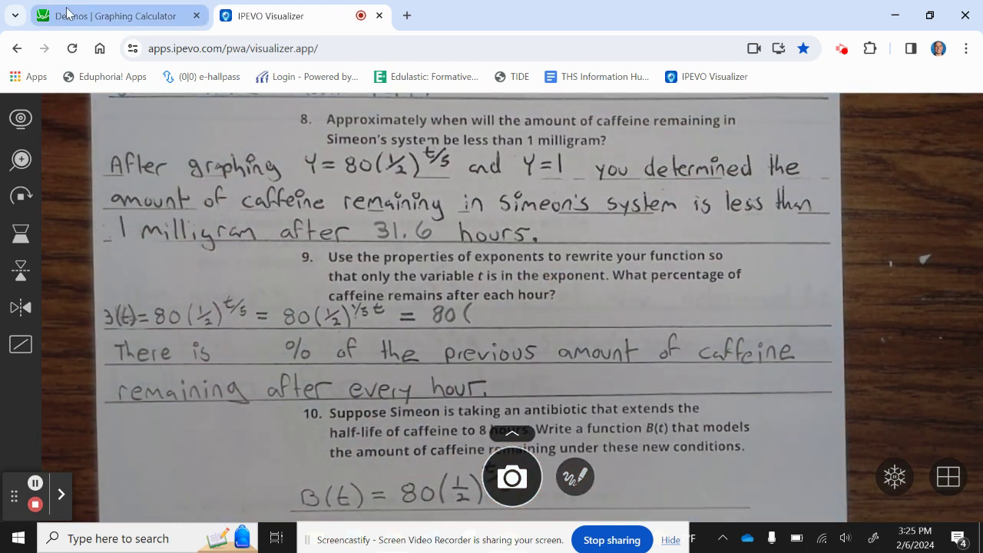
Step: Switch back to the Desmos Graphing Calculator
left_click(67, 13)
Step: Delete both graph expressions and evaluate (1/2)^(1/5) as 0.870550563296
left_click(305, 241)
left_click(305, 177)
left_click(151, 188)
type("(1/2")
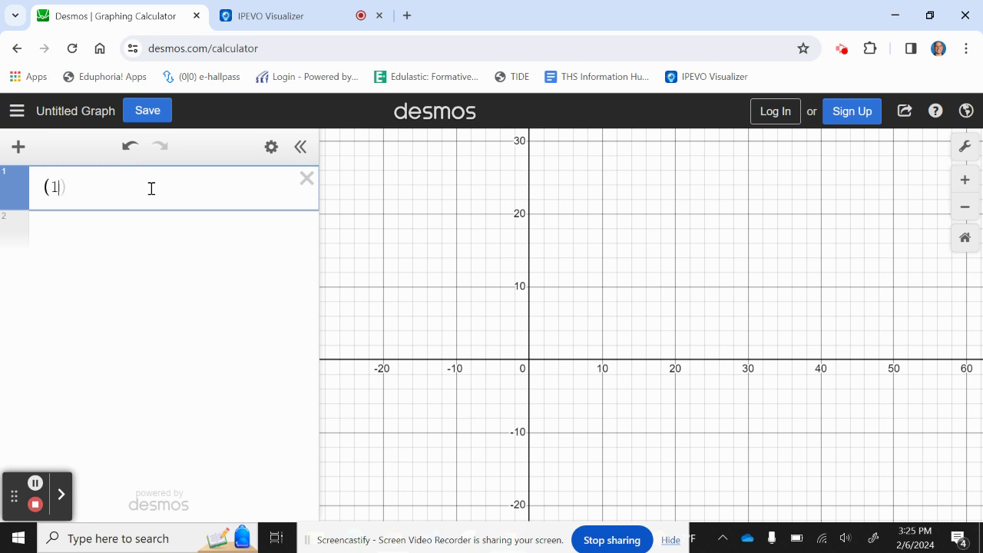
key("Right")
key("Right")
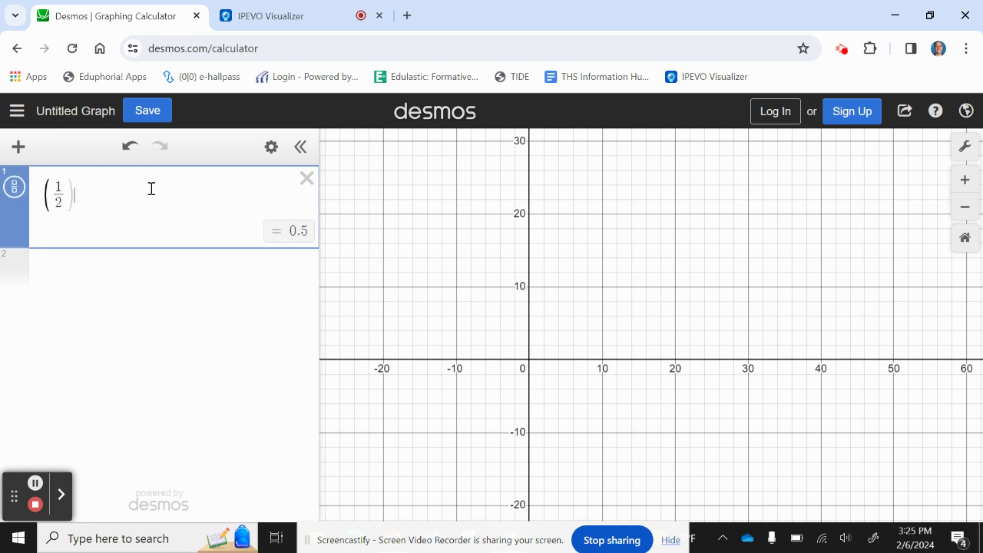
type("^1/3")
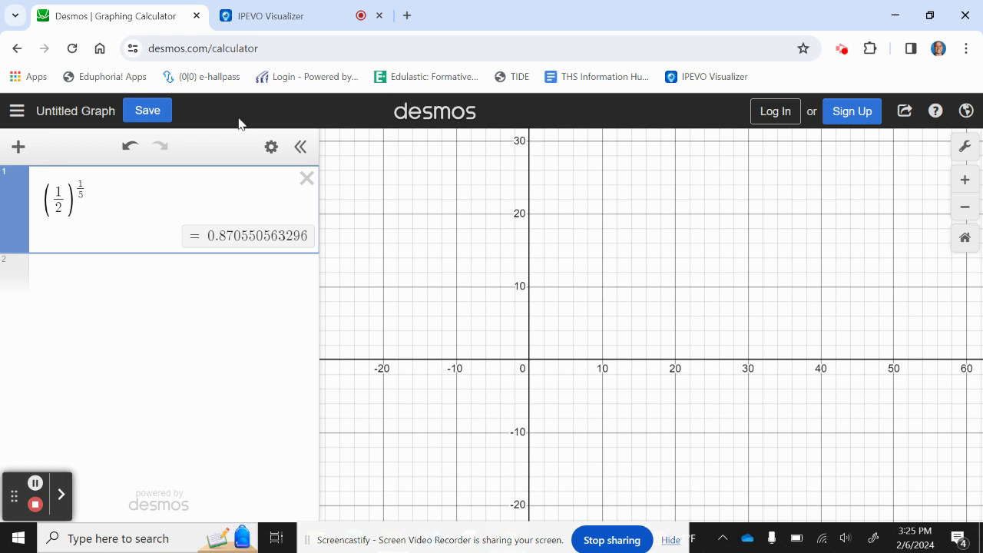
left_click(274, 6)
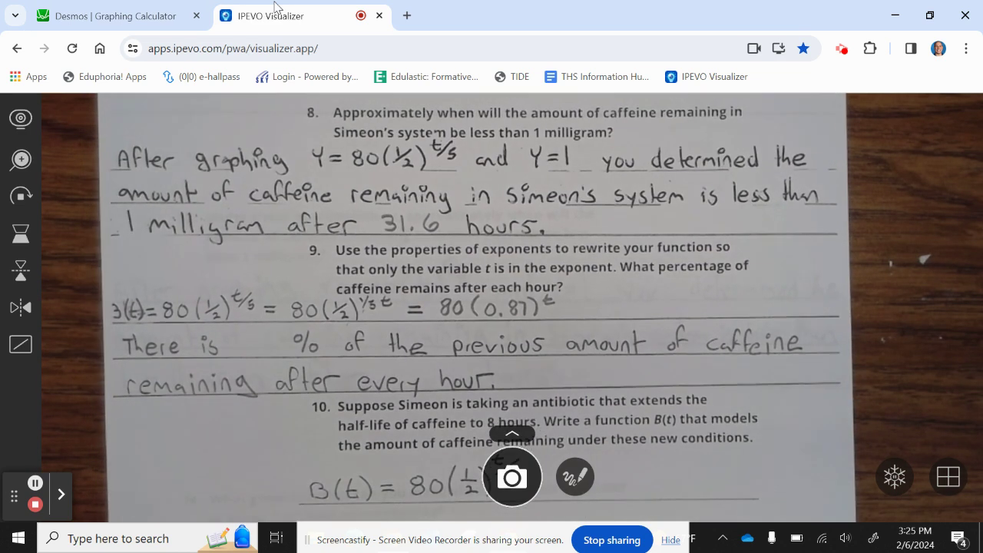